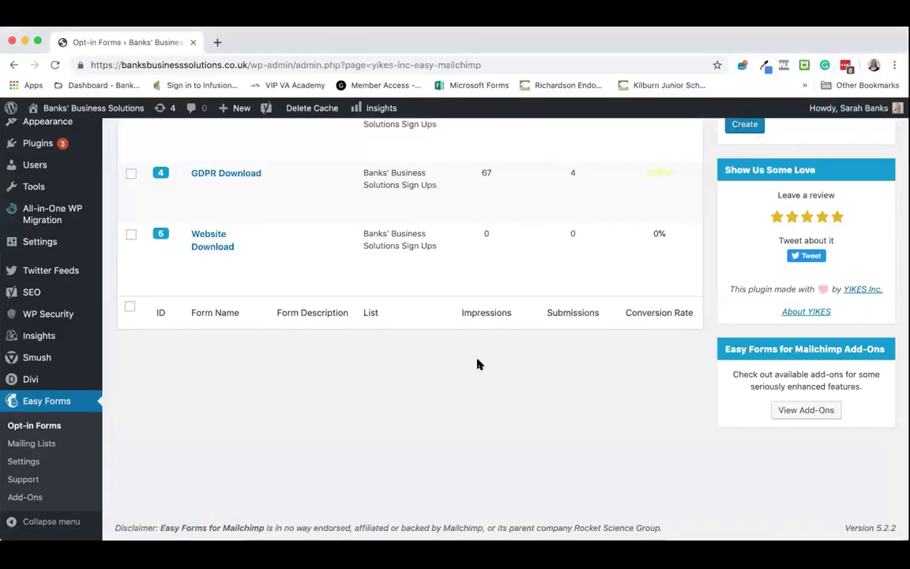
# - Create a new signup form named 'Test Form' on the default associated list
pyautogui.scroll(5, 477, 364)
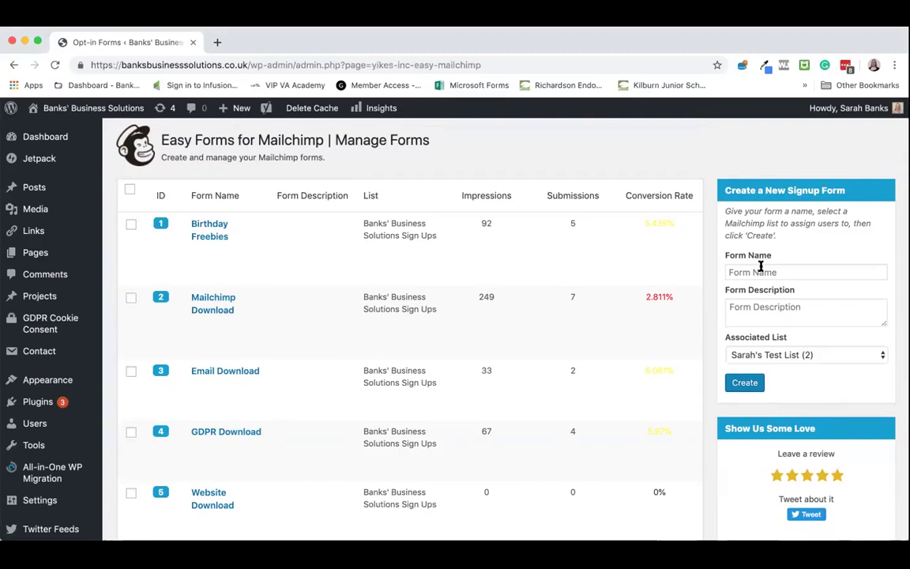
pyautogui.click(759, 266)
pyautogui.write('Test Form')
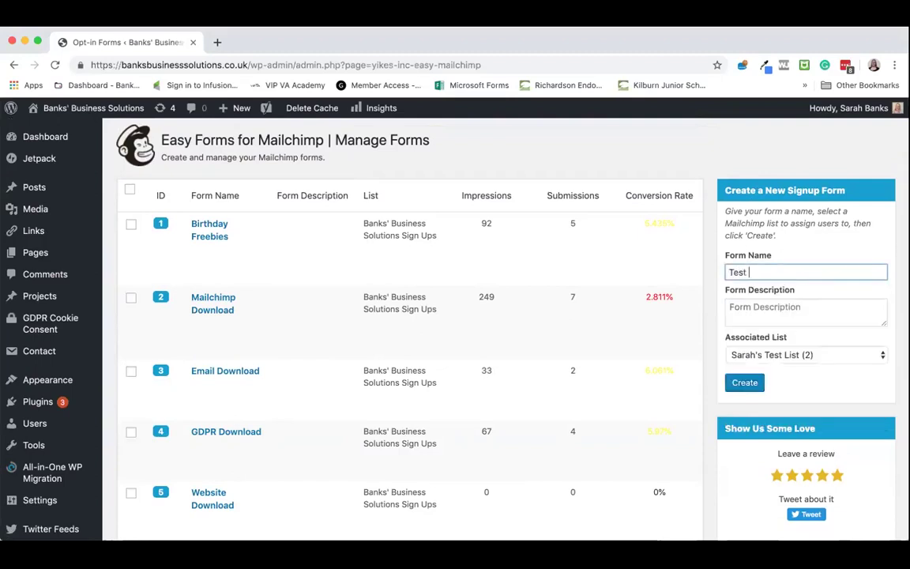
pyautogui.press('Tab')
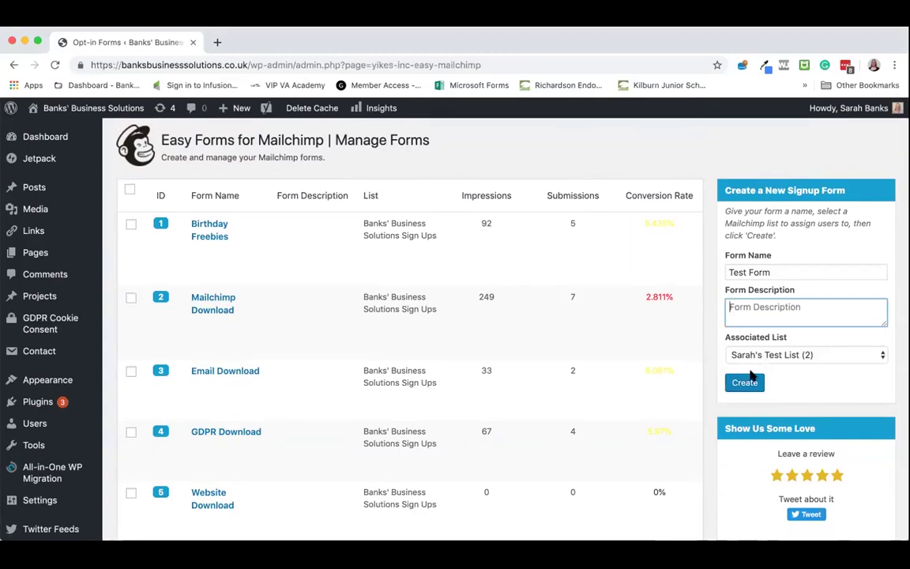
pyautogui.click(744, 383)
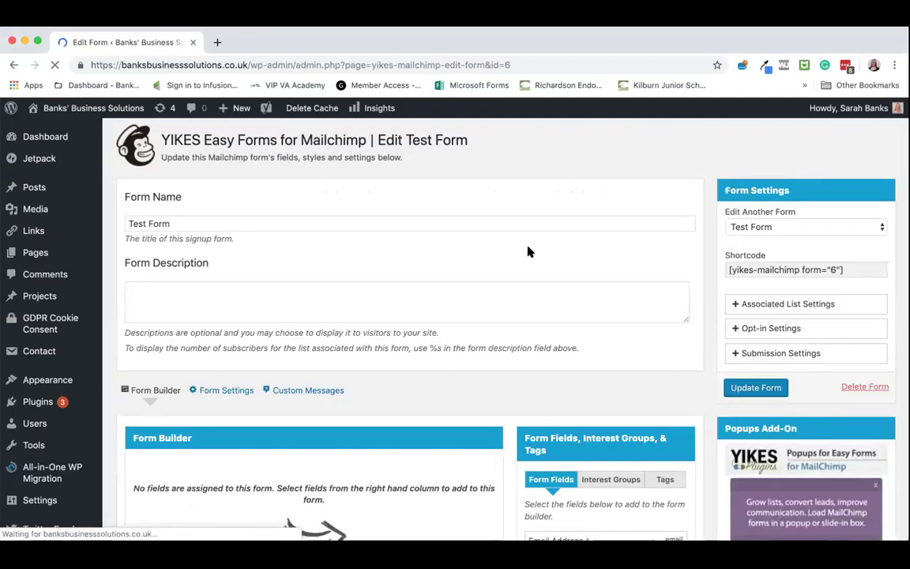
# - Add the Email Address and First Name fields, with First Name placed above Email Address
pyautogui.scroll(-5, 453, 339)
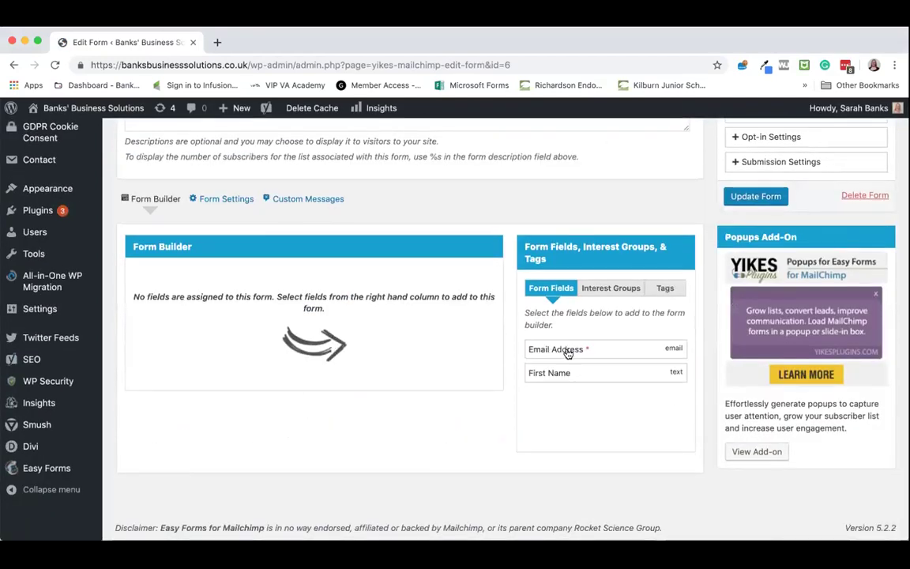
pyautogui.moveTo(567, 353); pyautogui.dragTo(310, 306)
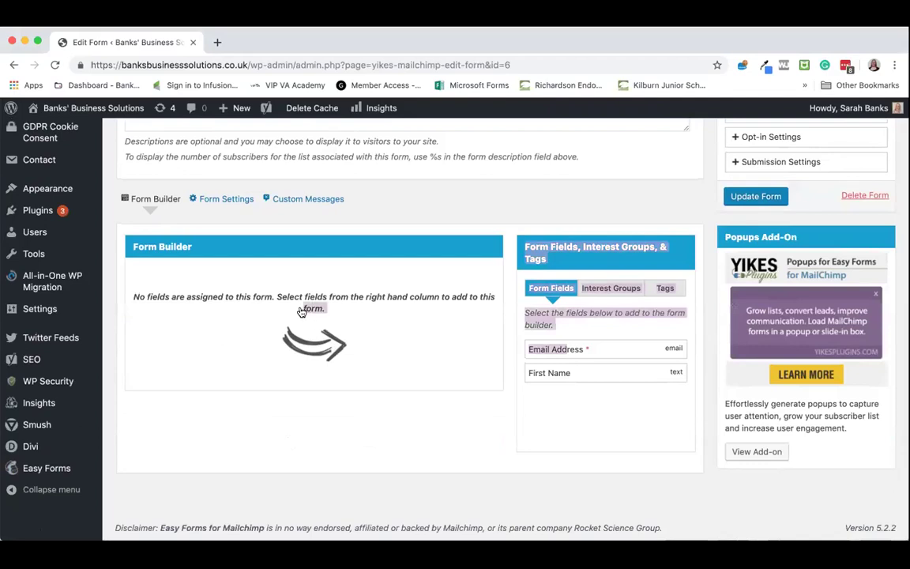
pyautogui.moveTo(624, 350); pyautogui.dragTo(518, 387)
pyautogui.click(648, 353)
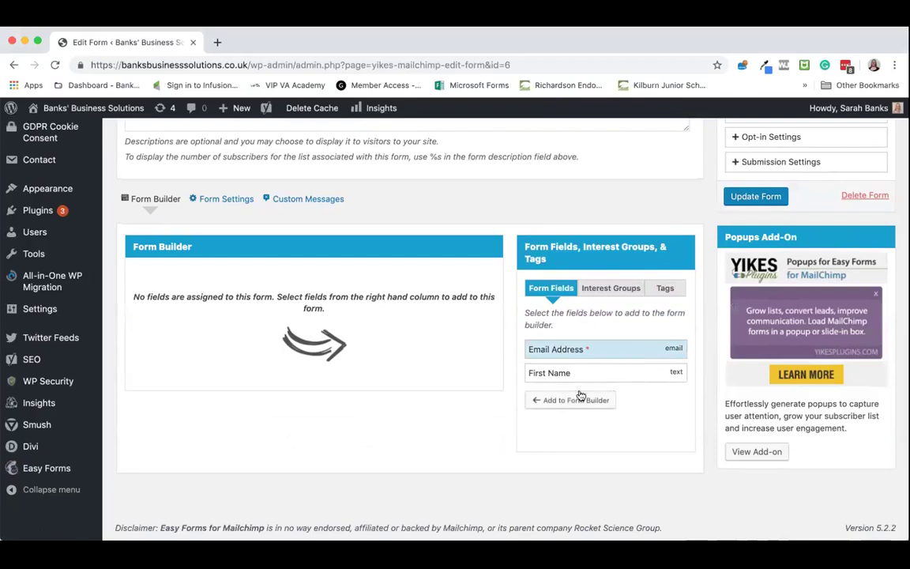
pyautogui.click(579, 399)
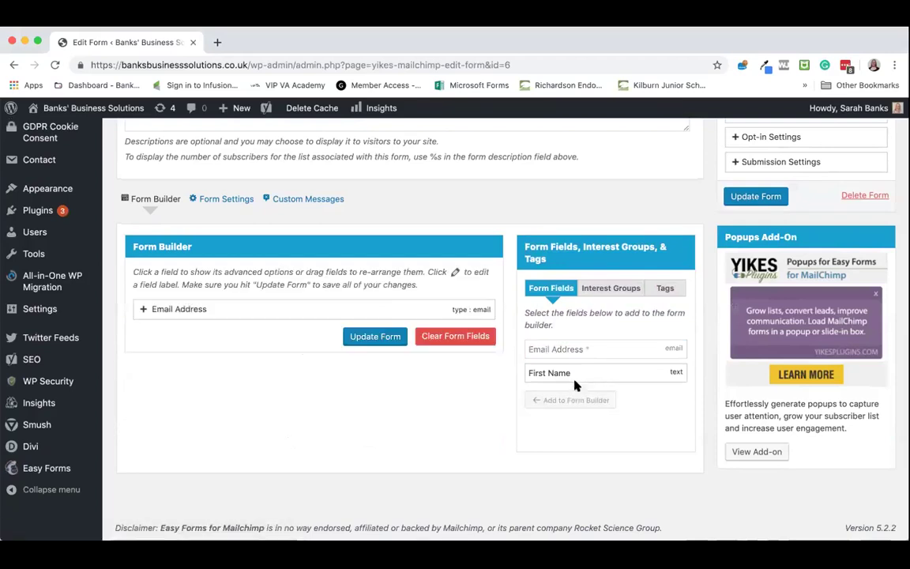
pyautogui.click(584, 376)
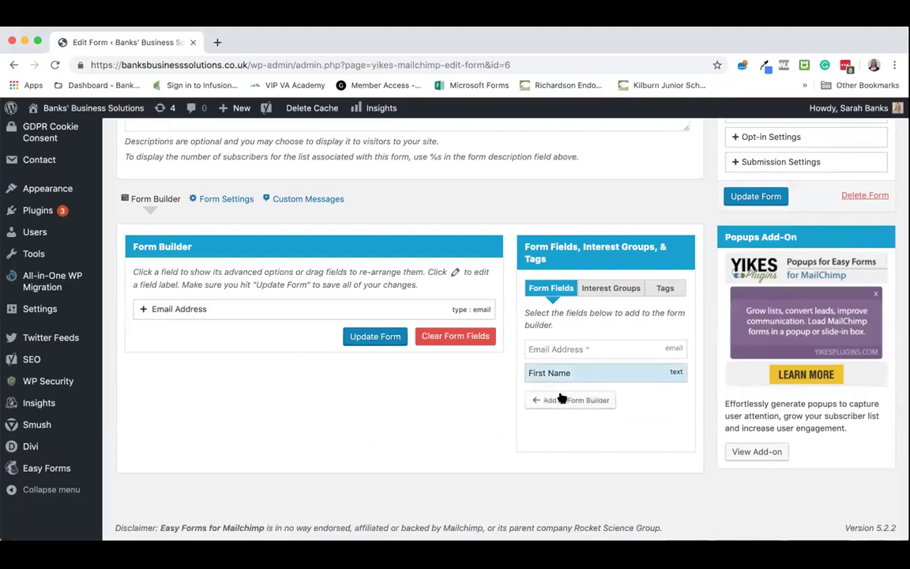
pyautogui.click(559, 400)
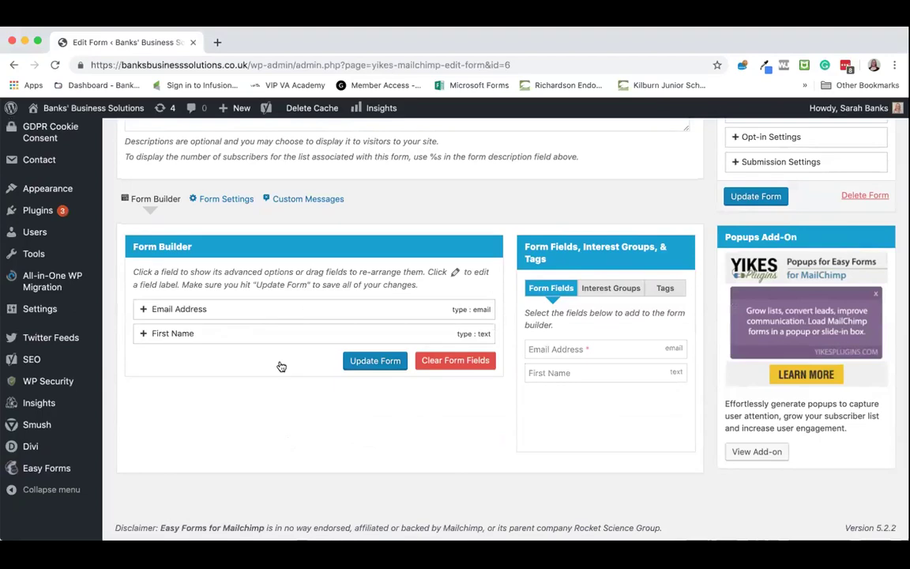
pyautogui.moveTo(210, 334); pyautogui.dragTo(211, 307)
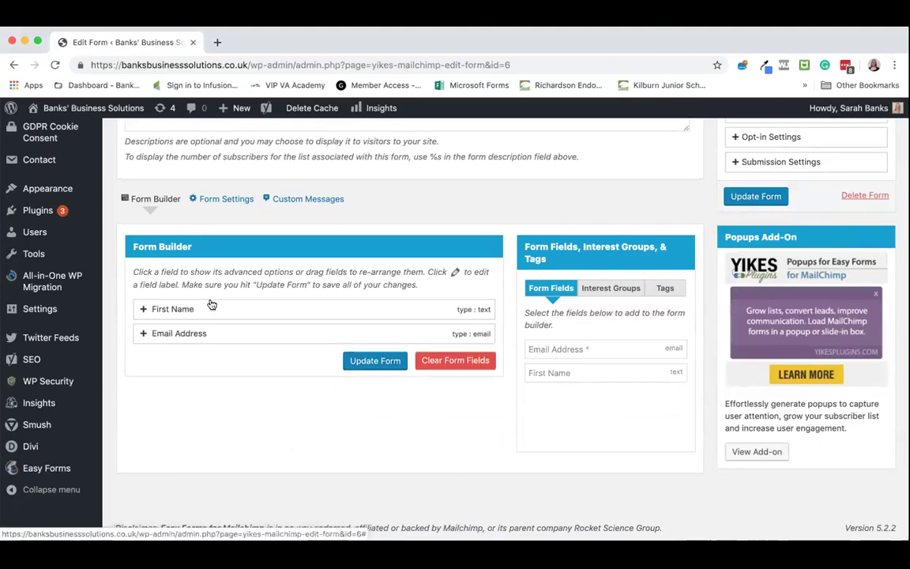
# - Attach the 'Download sent' tag from the Tags list to the form
pyautogui.click(606, 286)
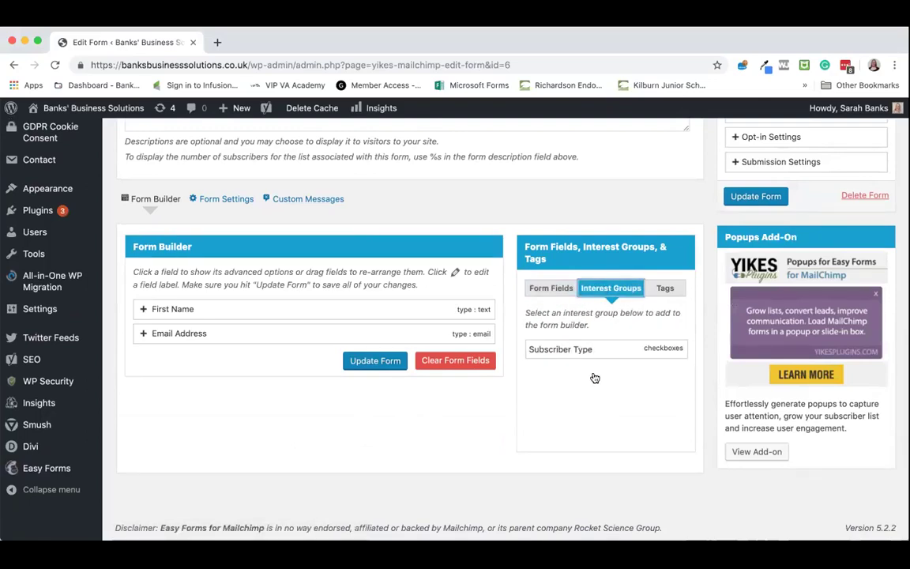
pyautogui.click(663, 289)
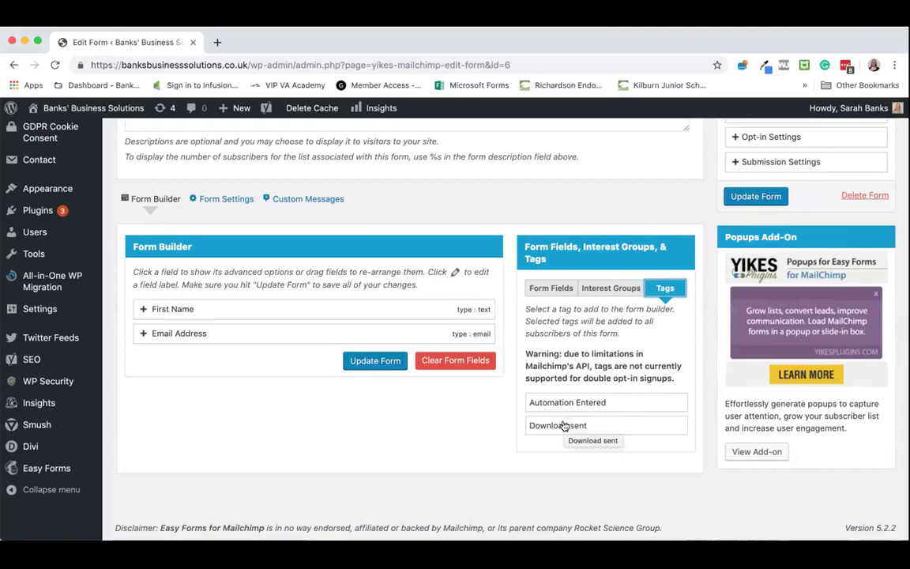
pyautogui.click(563, 425)
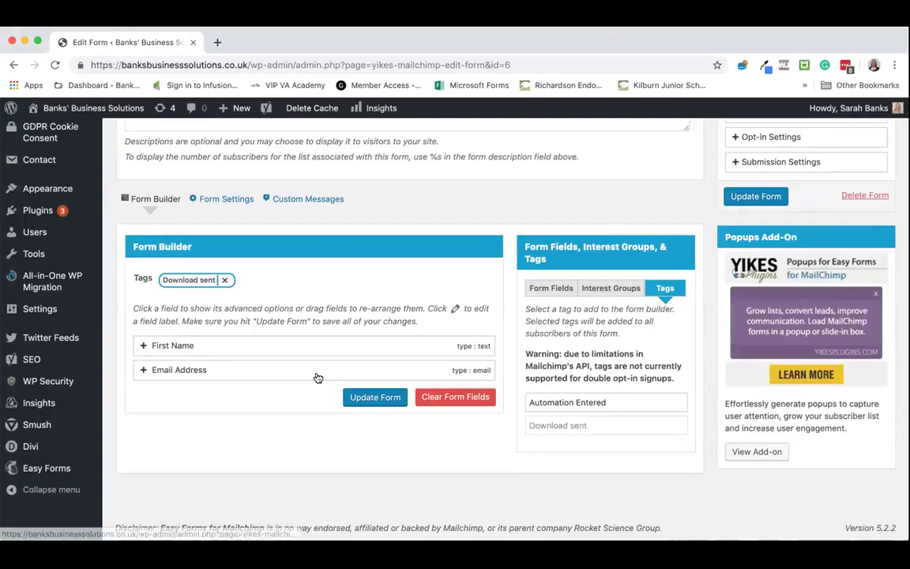
# - Under Associated List and Opt-in Settings, choose Single instead of Double opt-in
pyautogui.scroll(5, 315, 376)
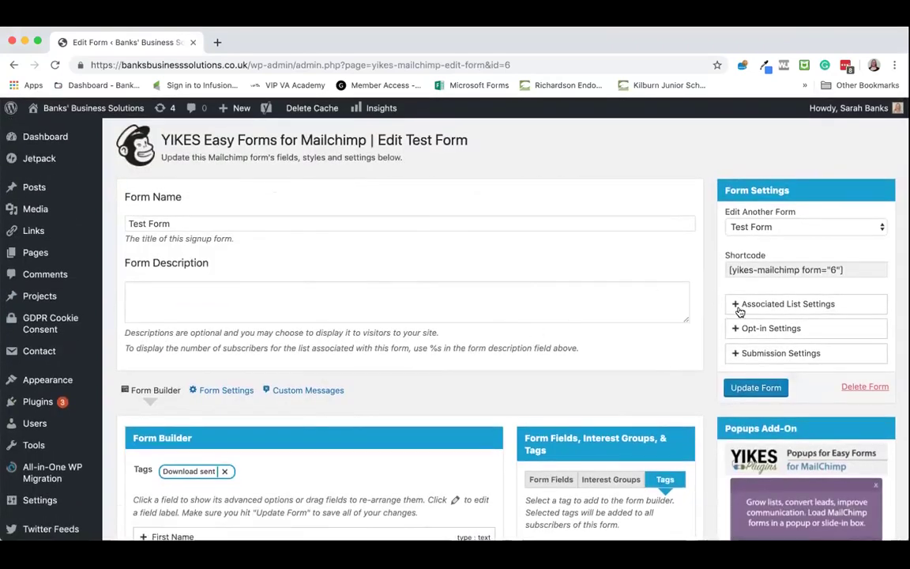
pyautogui.click(737, 306)
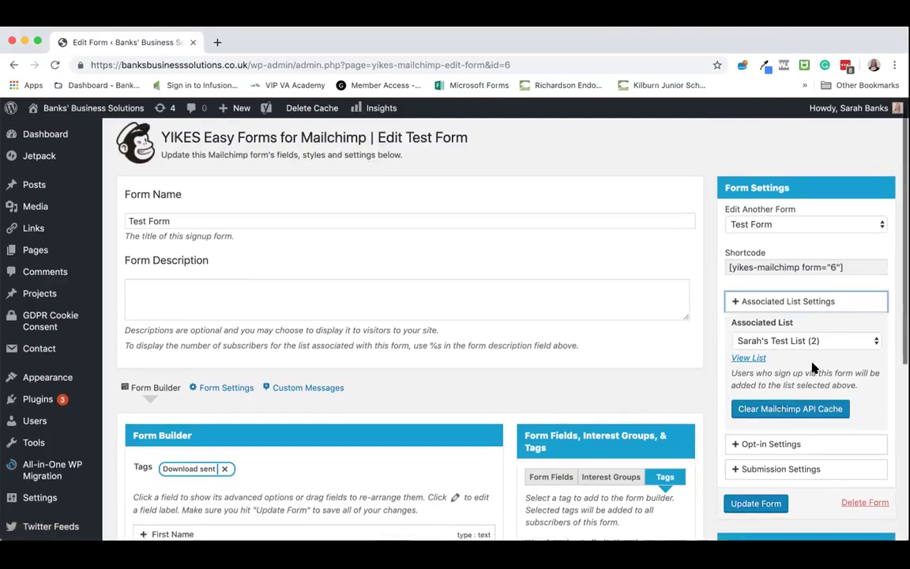
pyautogui.scroll(-1, 812, 366)
pyautogui.scroll(-3, 812, 366)
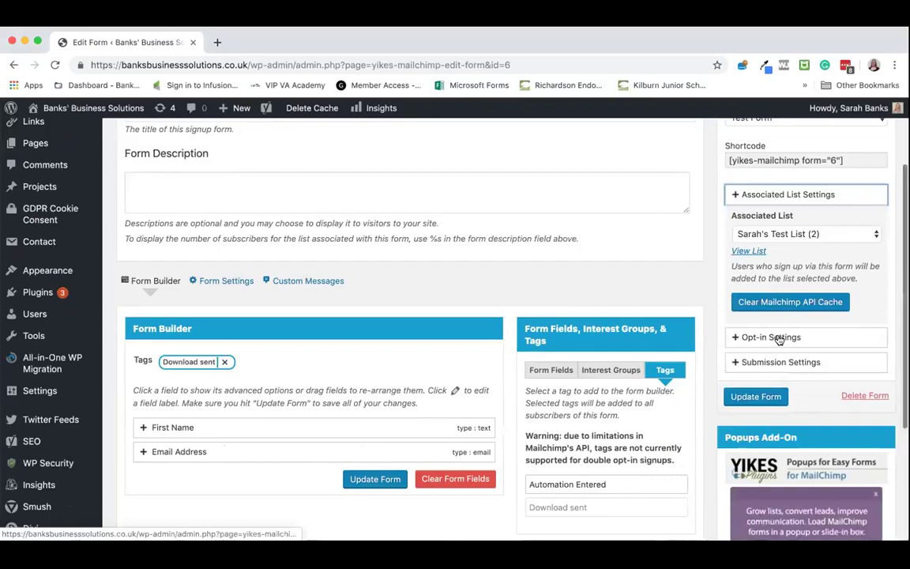
pyautogui.click(779, 338)
pyautogui.scroll(-10, 779, 338)
pyautogui.scroll(3, 778, 338)
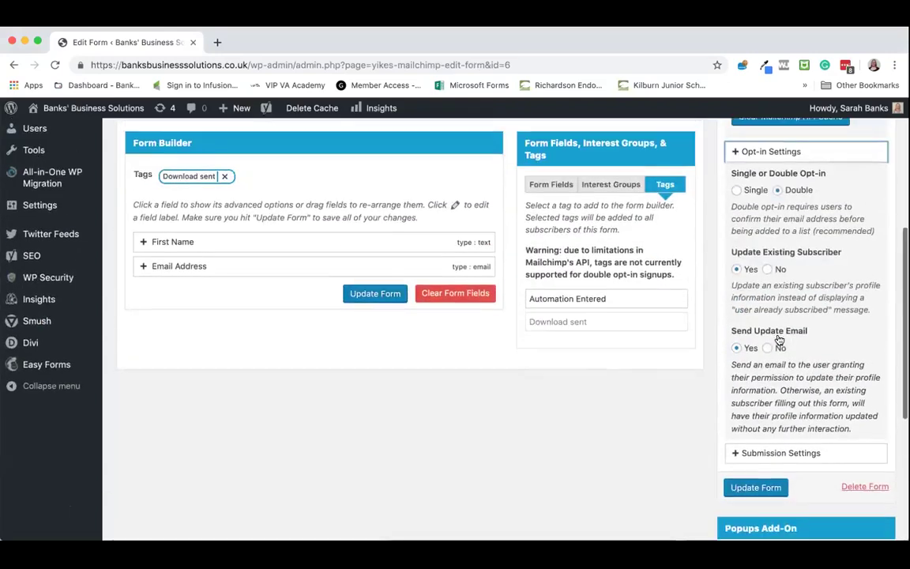
pyautogui.click(735, 195)
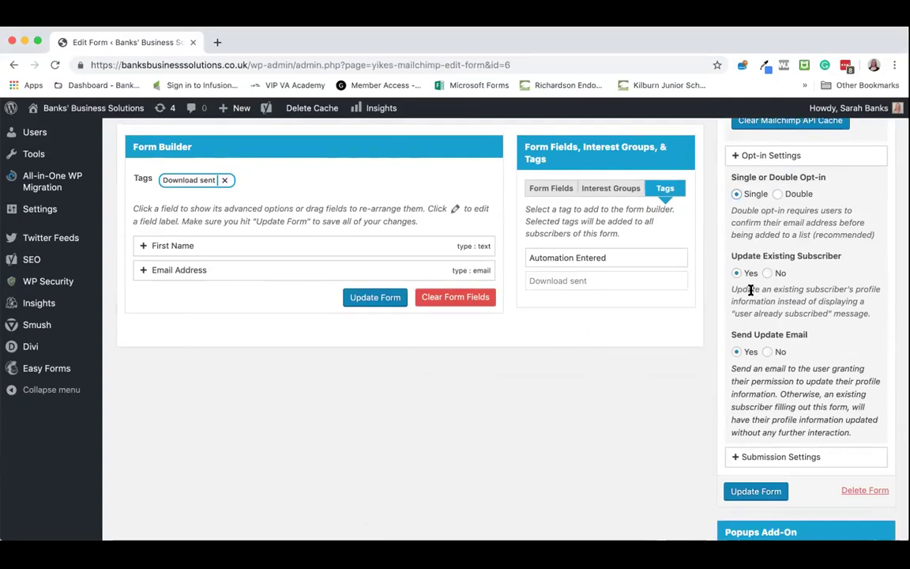
# - In Submission Settings, keep the form visible after sign-up, set Existing Interest Groups to Update, and save
pyautogui.scroll(-2, 747, 294)
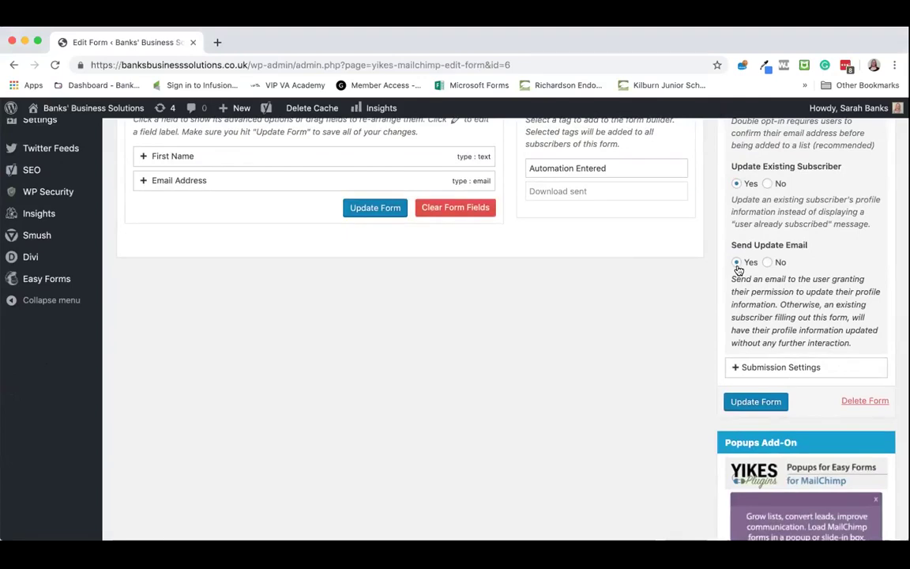
pyautogui.click(756, 367)
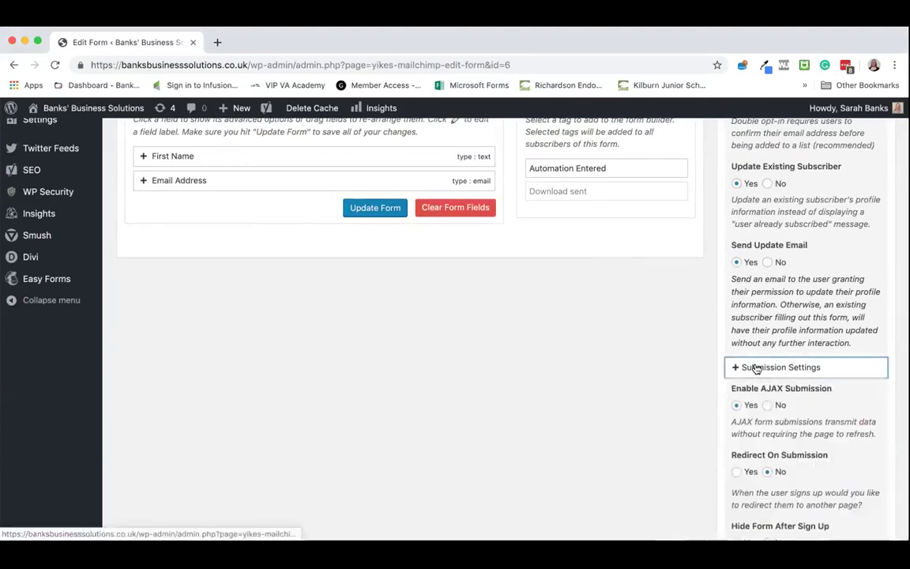
pyautogui.scroll(-6, 808, 304)
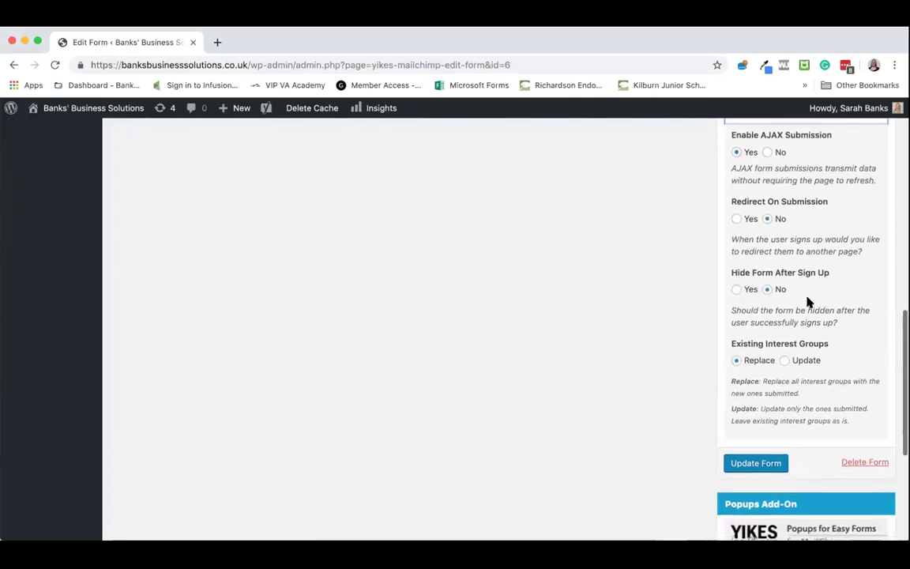
pyautogui.click(768, 289)
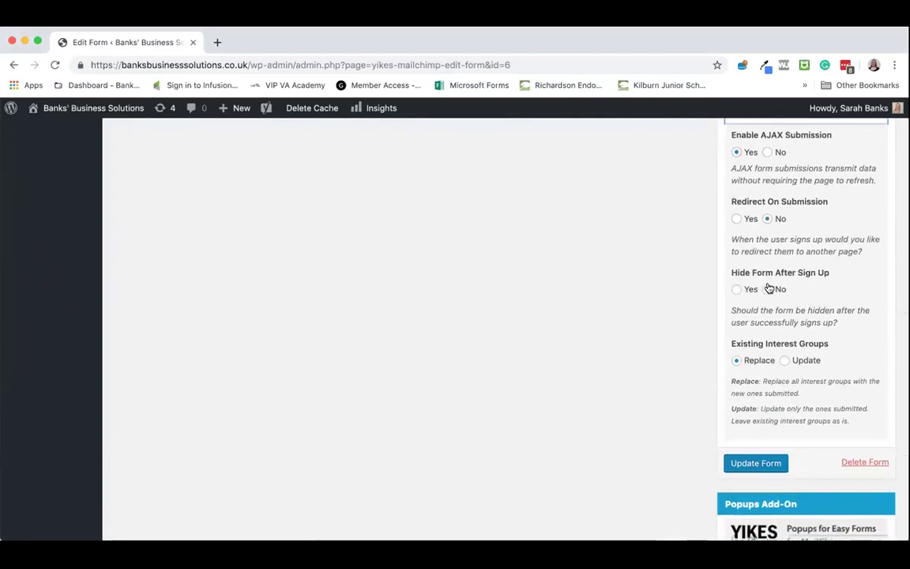
pyautogui.click(785, 363)
pyautogui.scroll(-1, 748, 432)
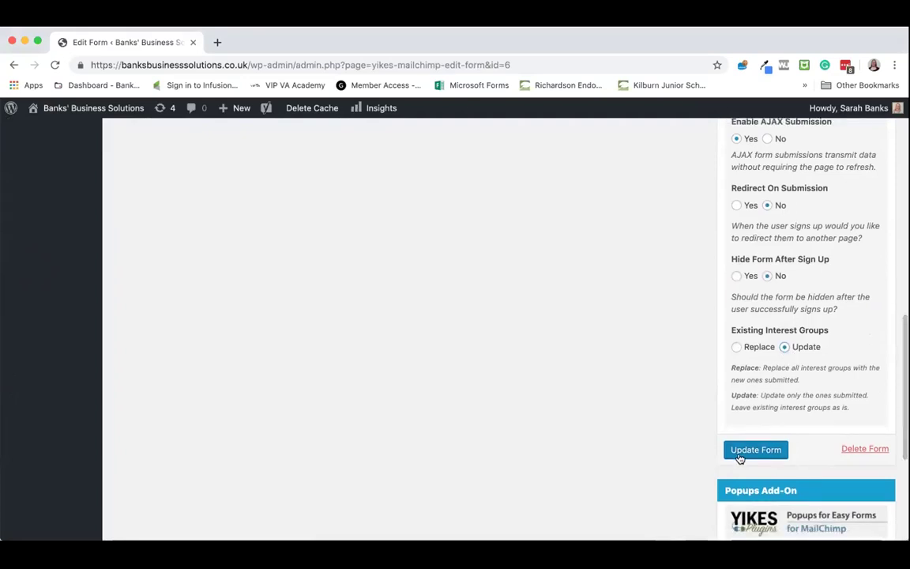
pyautogui.click(740, 452)
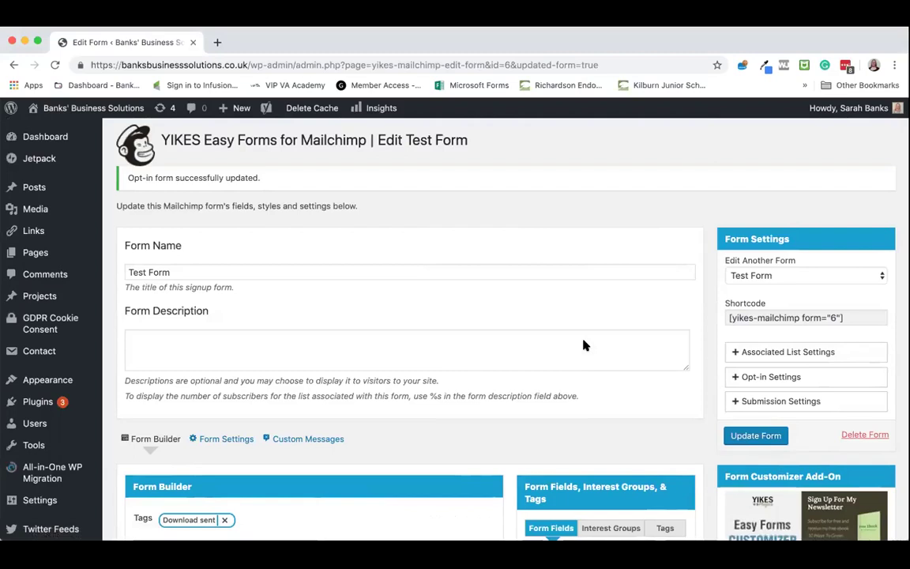
# - Select and copy the shortcode [yikes-mailchimp form="6"] from the Shortcode box
pyautogui.click(853, 317)
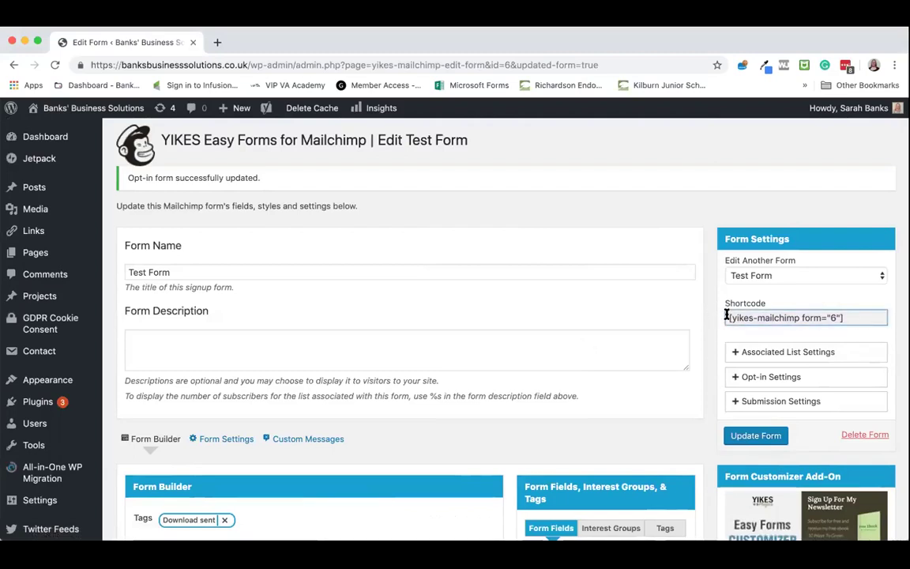
pyautogui.moveTo(727, 317); pyautogui.dragTo(865, 316)
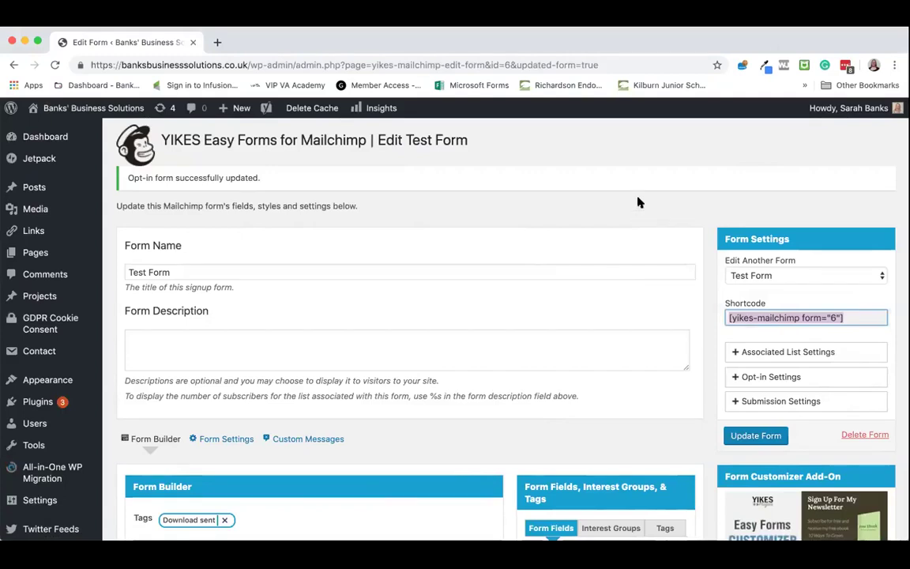
pyautogui.click(664, 226)
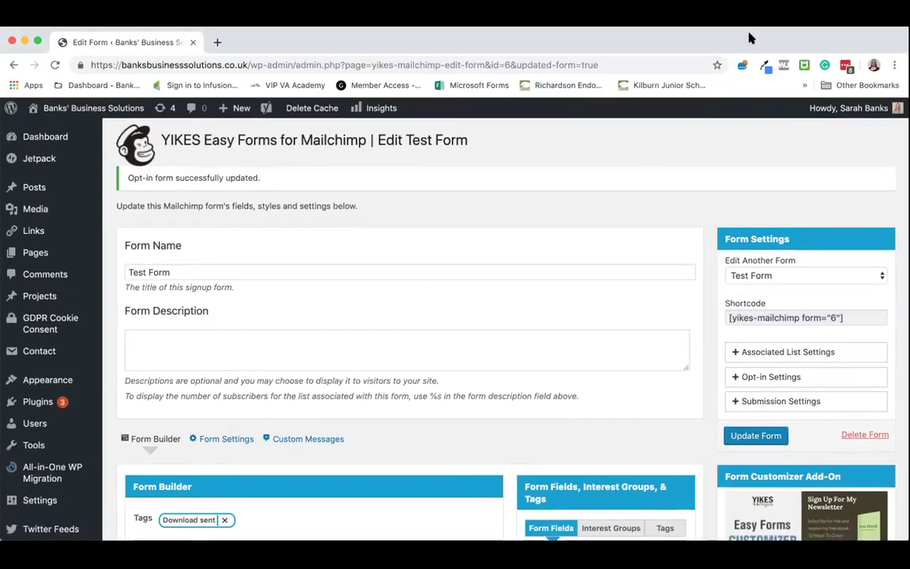